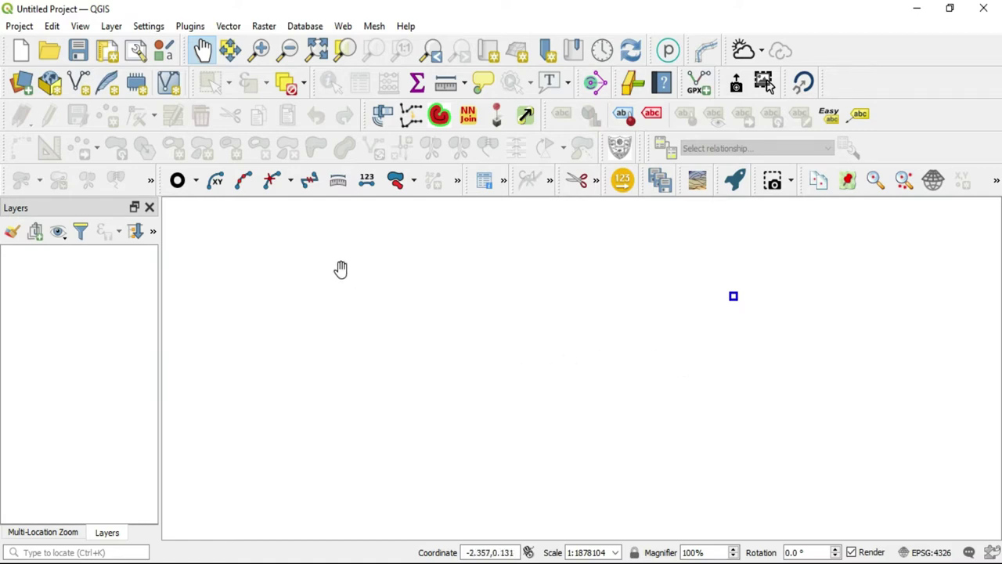
Open Settings > Interface Customization and move the dialog to a convenient spot on screen.
left_click(149, 25)
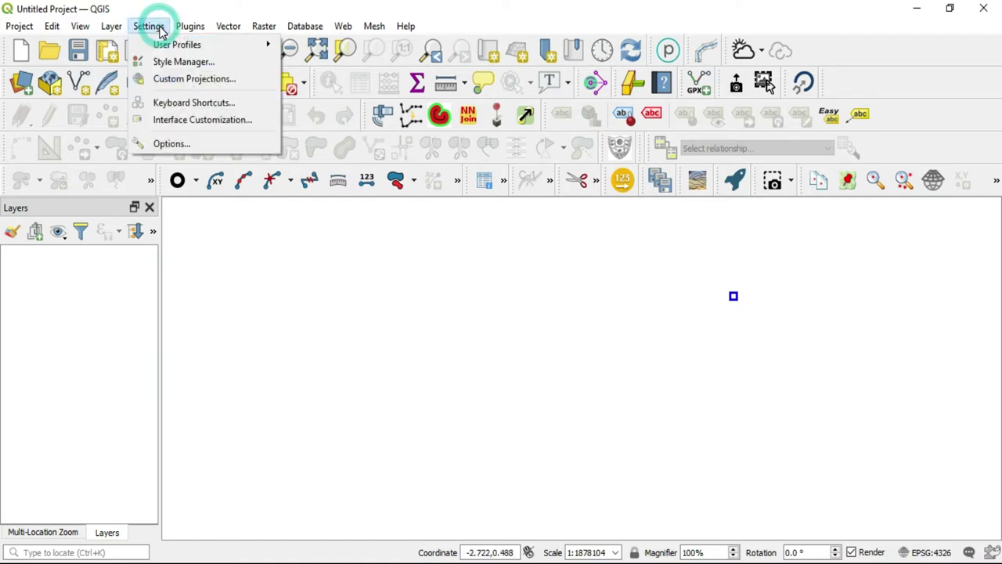
left_click(231, 121)
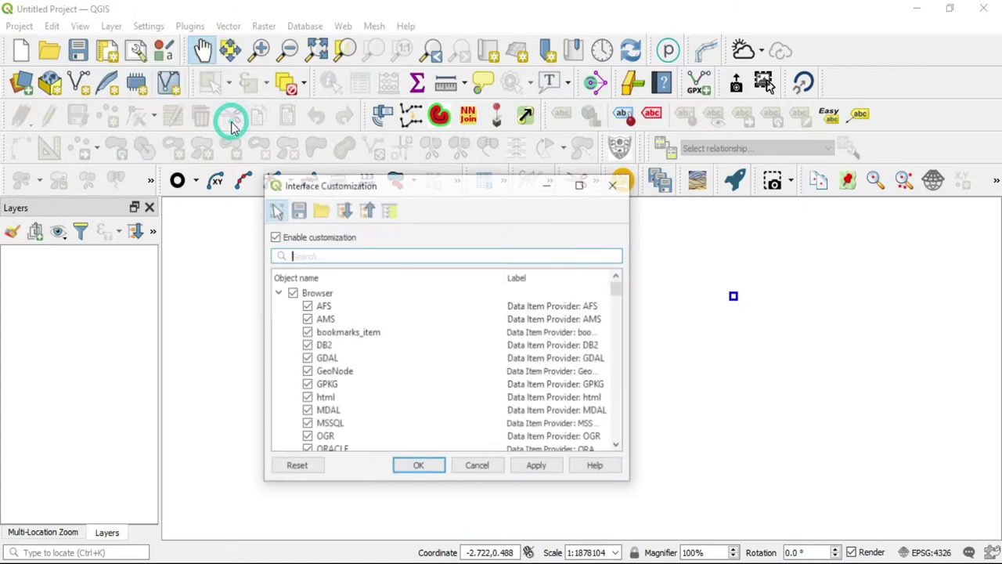
left_click_drag(479, 190, 581, 147)
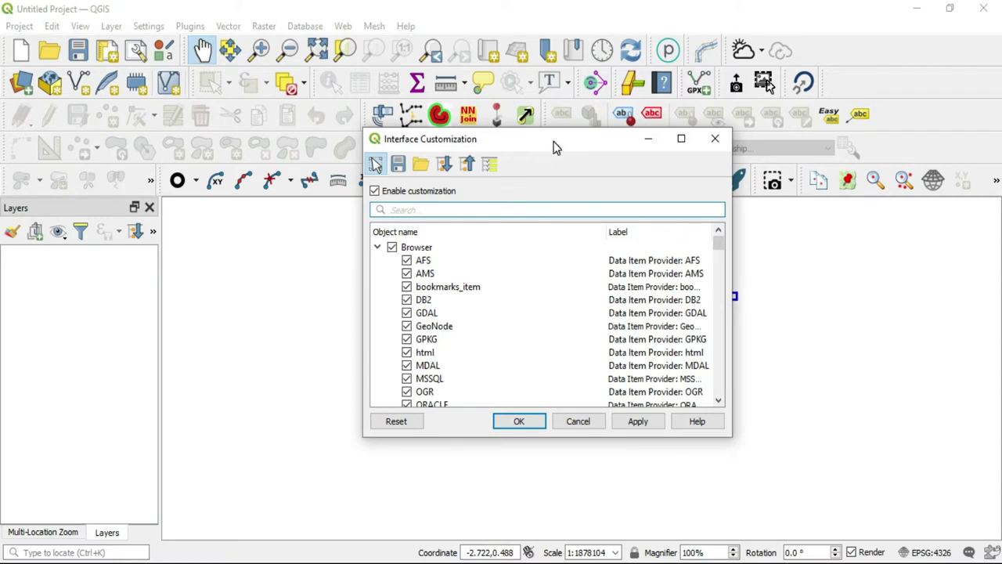
left_click_drag(557, 148, 532, 175)
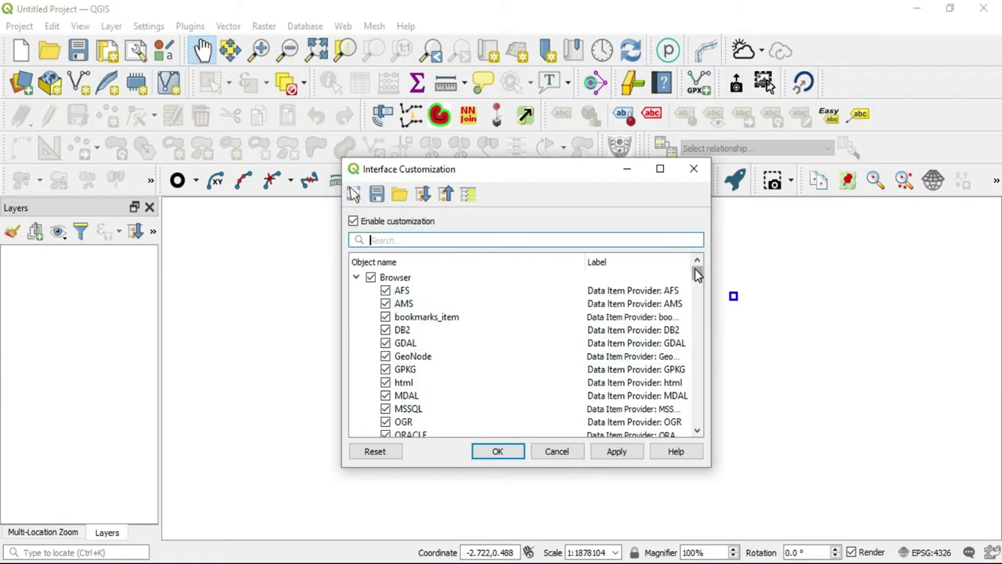
mouse_move(696, 267)
left_mouse_down()
mouse_move(699, 409)
mouse_move(699, 271)
left_mouse_up()
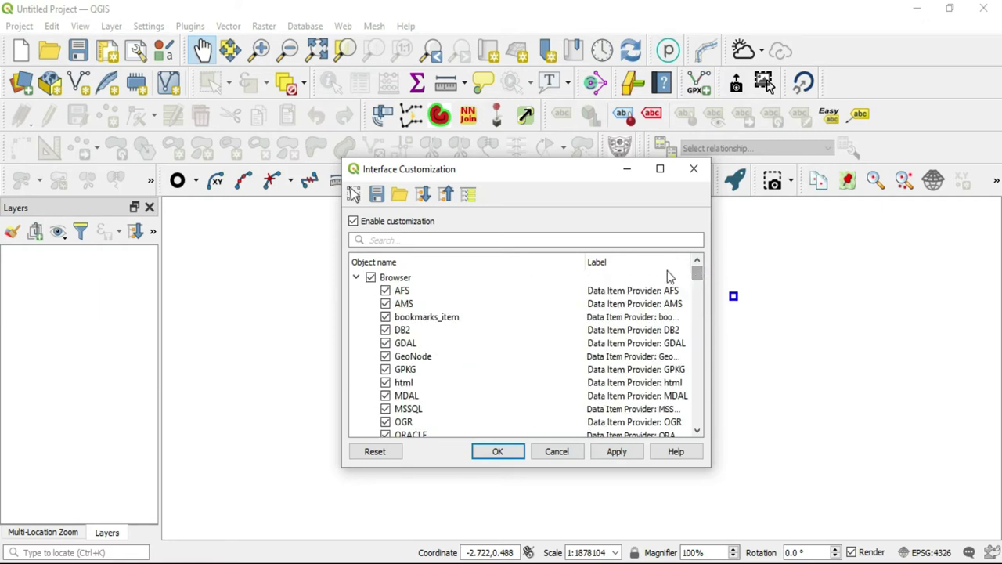
left_click(425, 240)
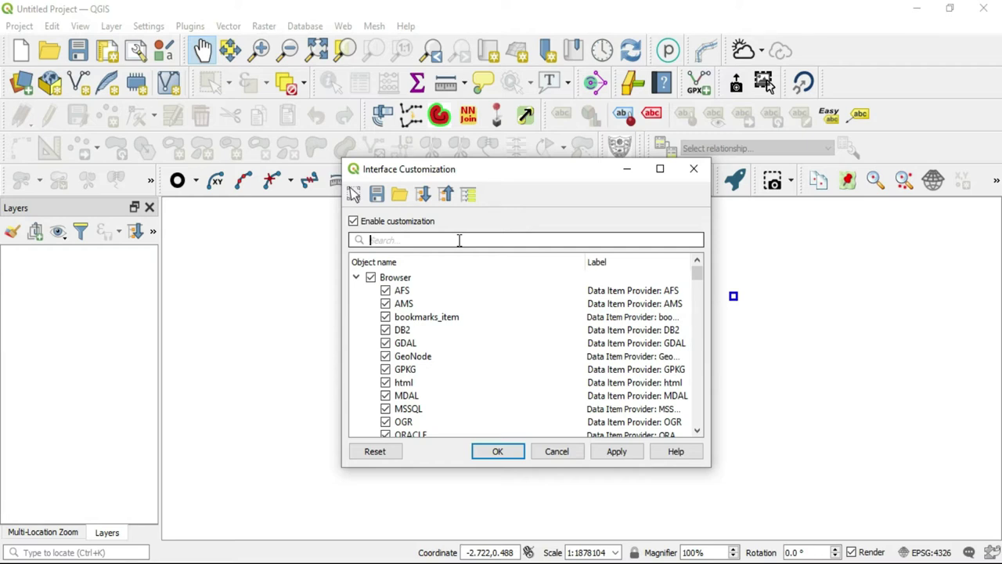
type("label")
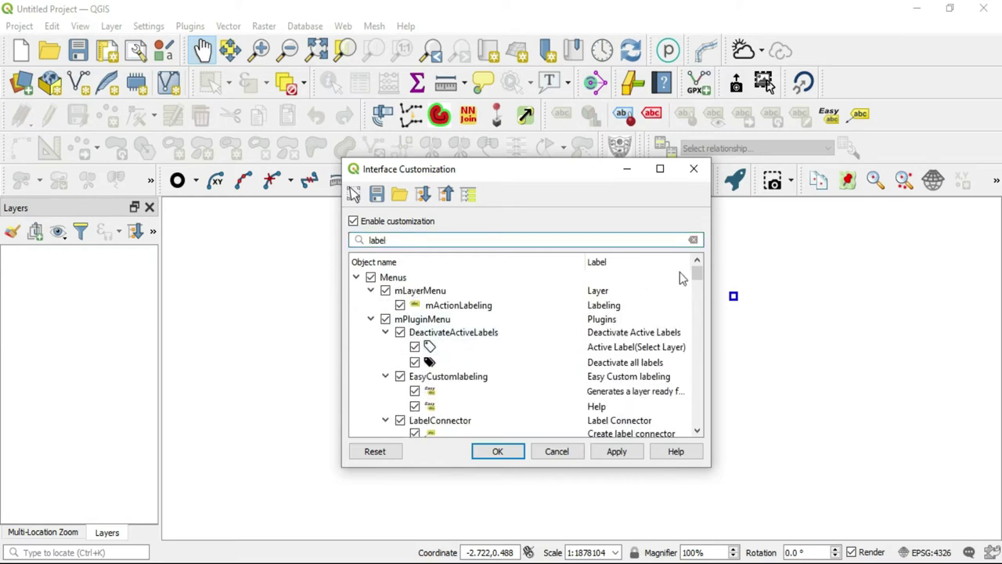
scroll(699, 271, "down", 4)
scroll(699, 273, "up", 3)
scroll(699, 272, "up", 1)
scroll(700, 271, "down", 5)
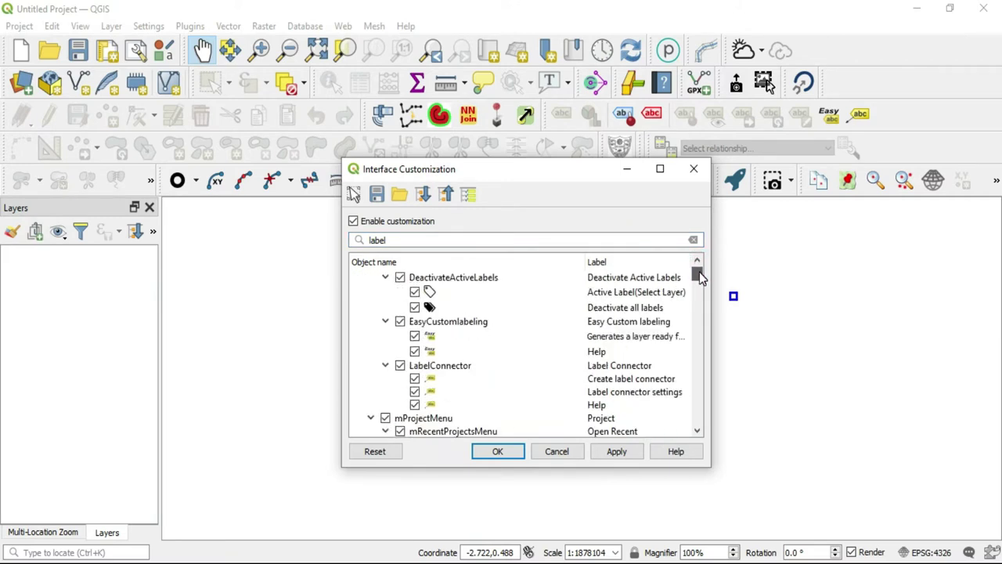
mouse_move(699, 274)
left_mouse_down()
mouse_move(699, 286)
mouse_move(699, 265)
left_mouse_up()
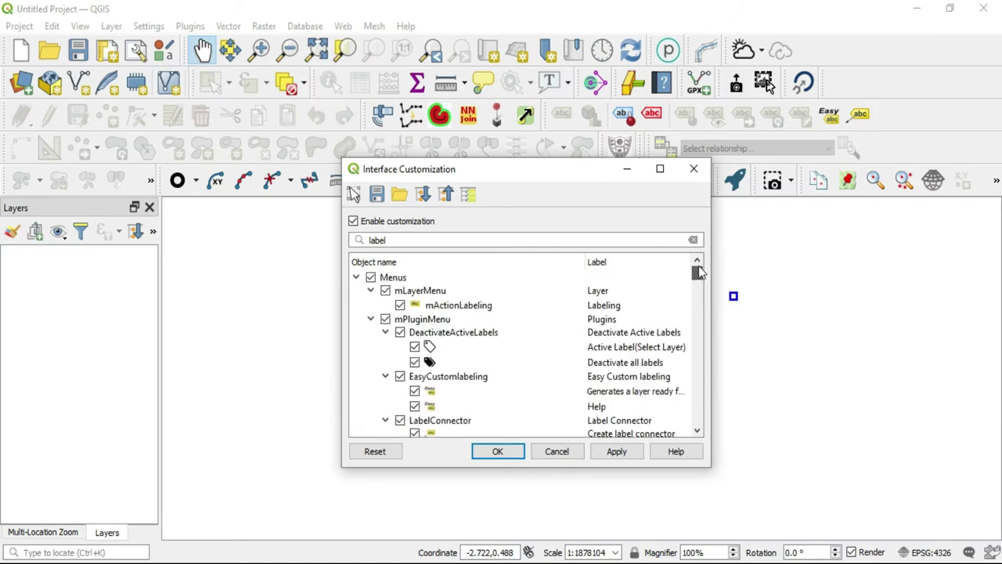
double_click(421, 241)
key("BackSpace")
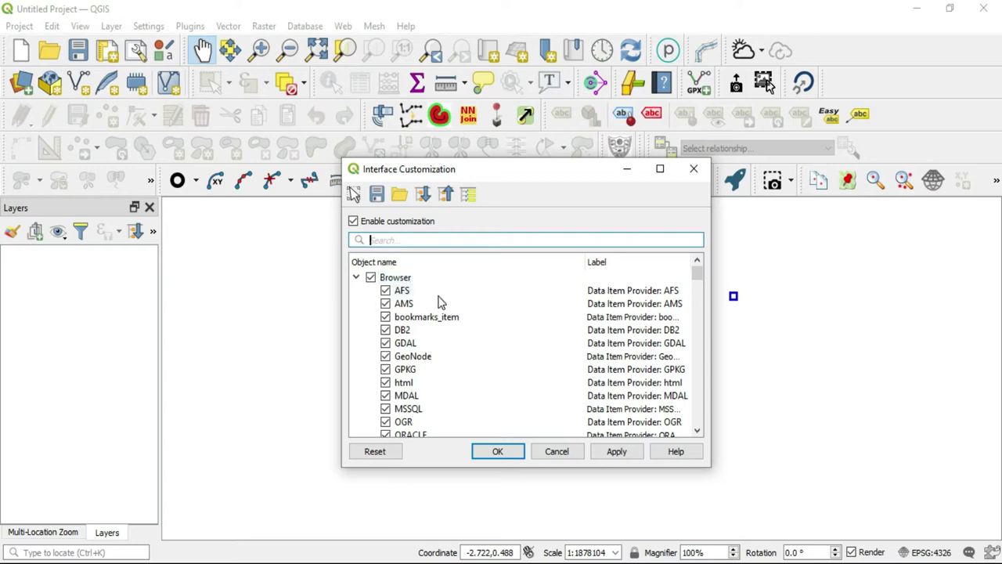
left_click(353, 221)
left_click(353, 222)
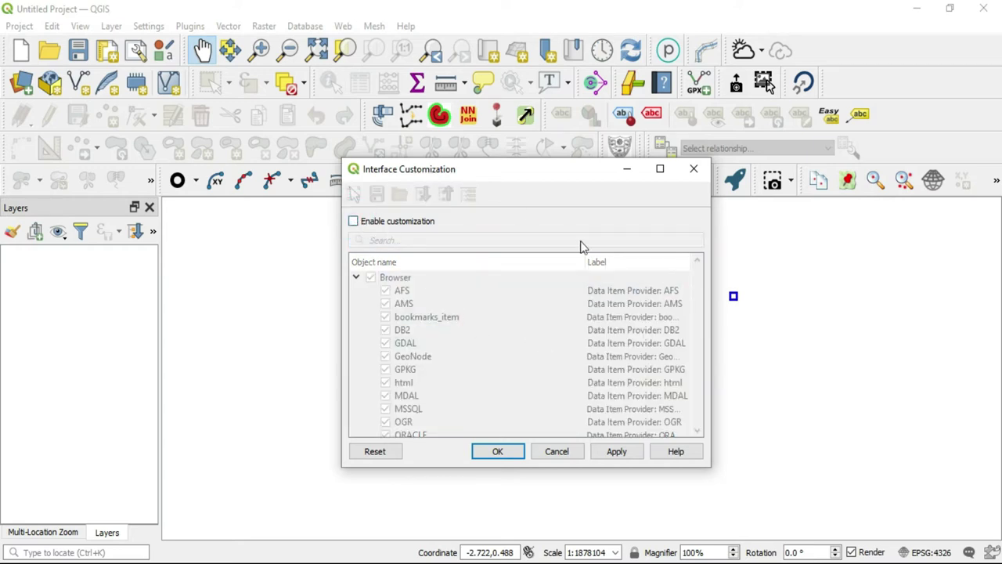
left_click(353, 221)
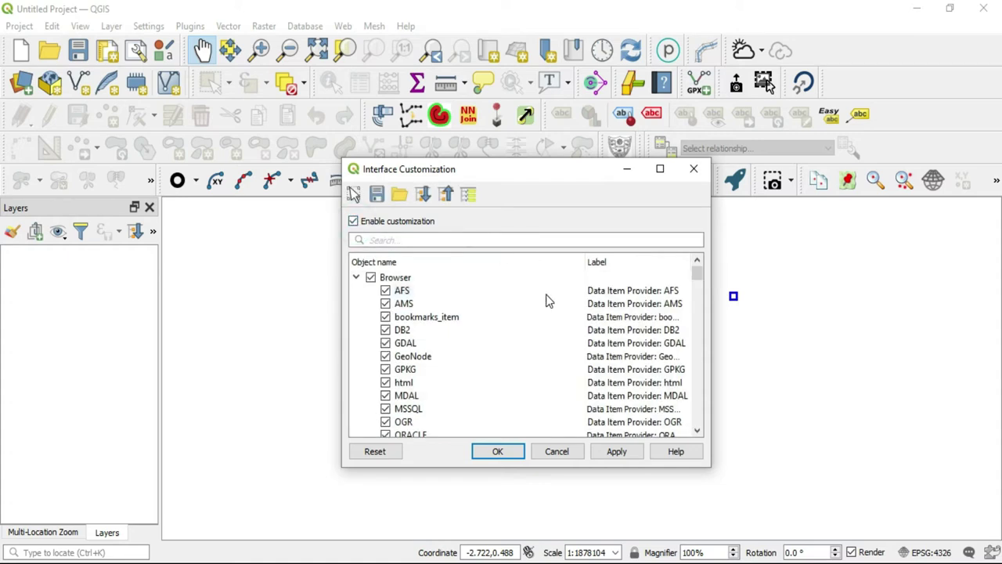
key("Tab")
left_click(378, 195)
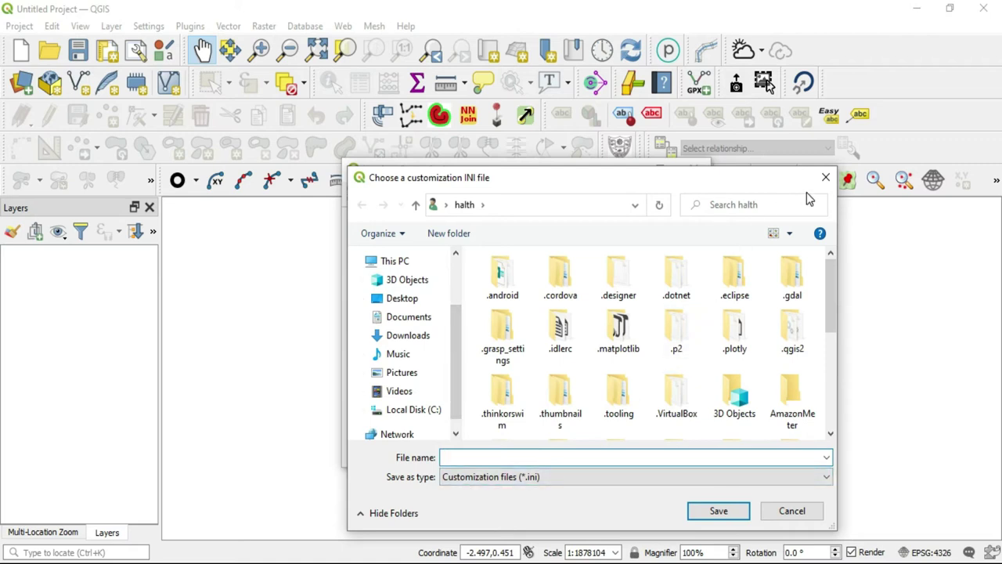
left_click(825, 178)
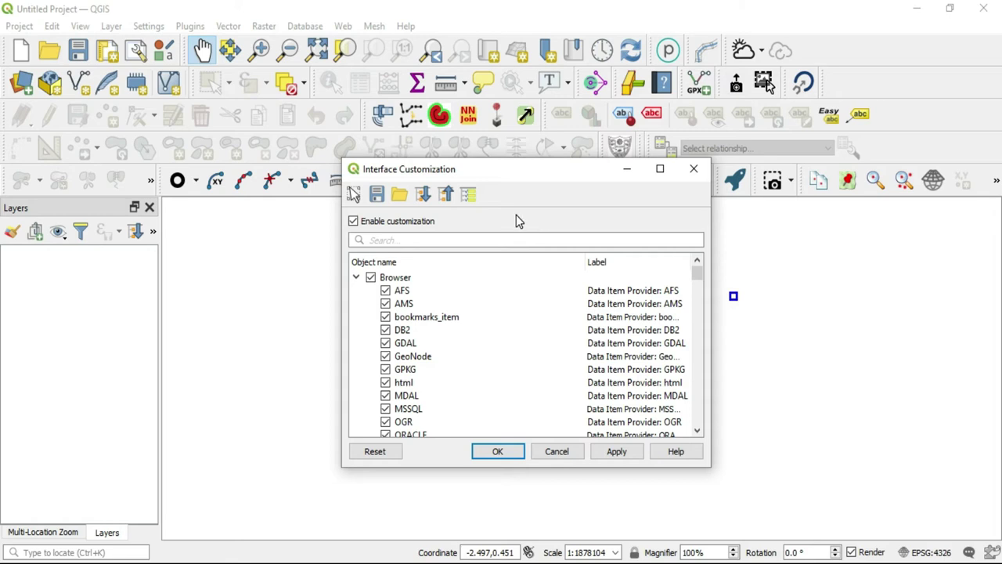
left_click(400, 196)
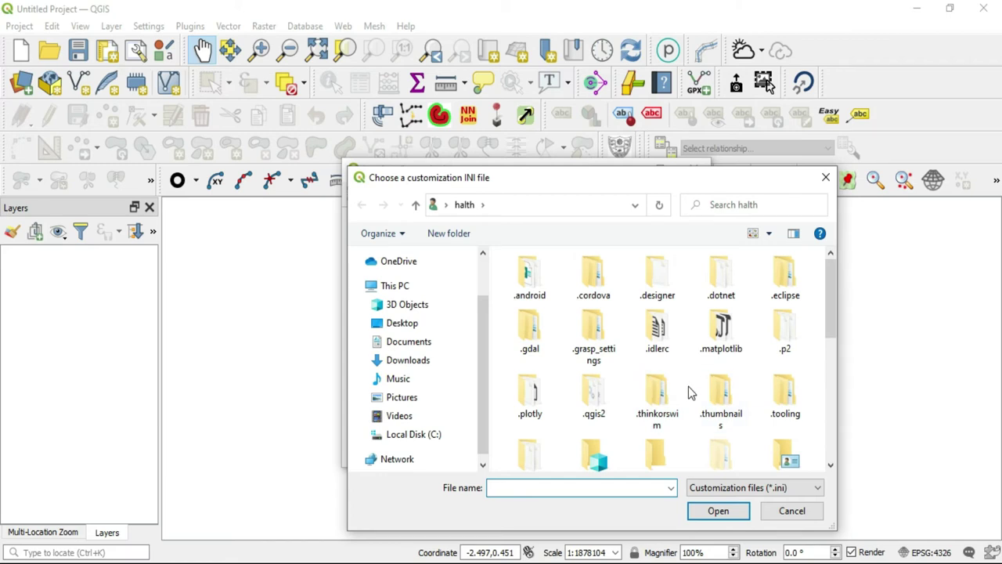
scroll(688, 391, "down", 2)
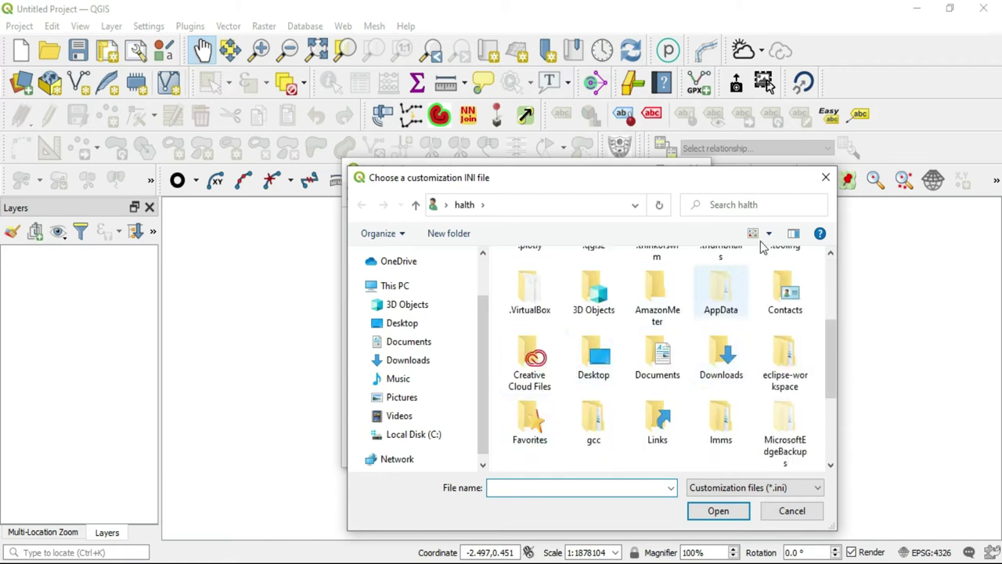
left_click(826, 177)
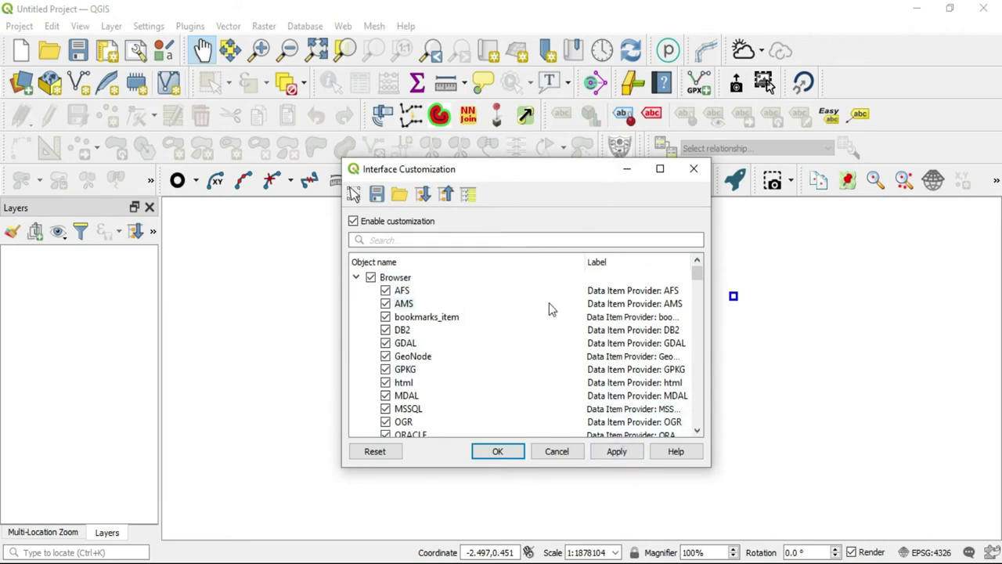
left_click(467, 197)
scroll(393, 365, "down", 3)
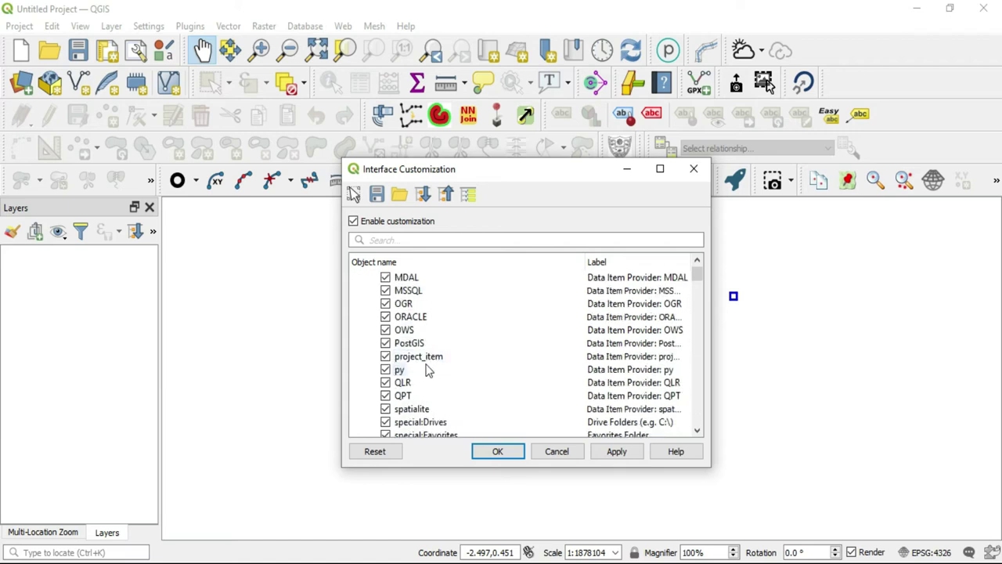
scroll(444, 369, "down", 8)
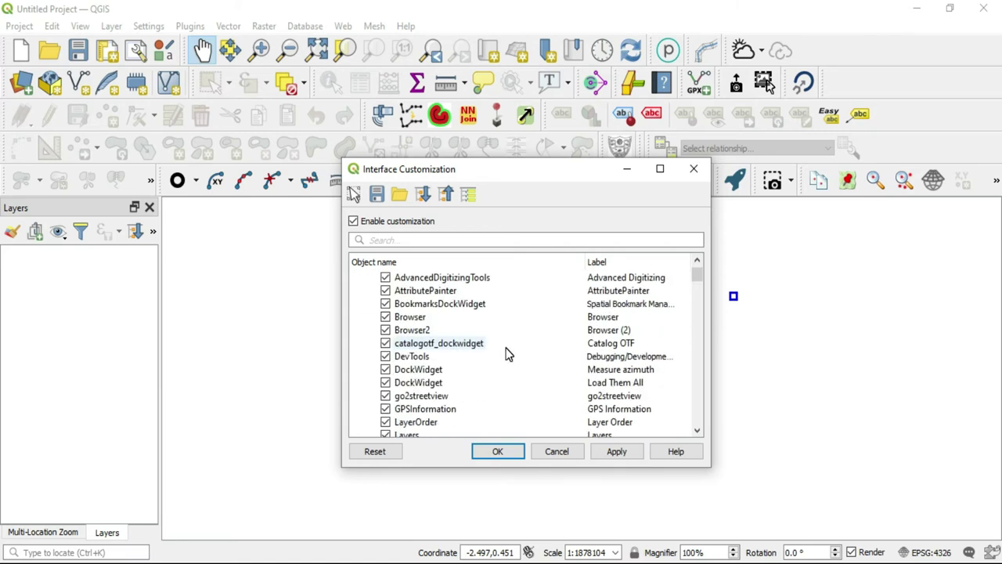
scroll(506, 352, "up", 5)
scroll(527, 318, "up", 3)
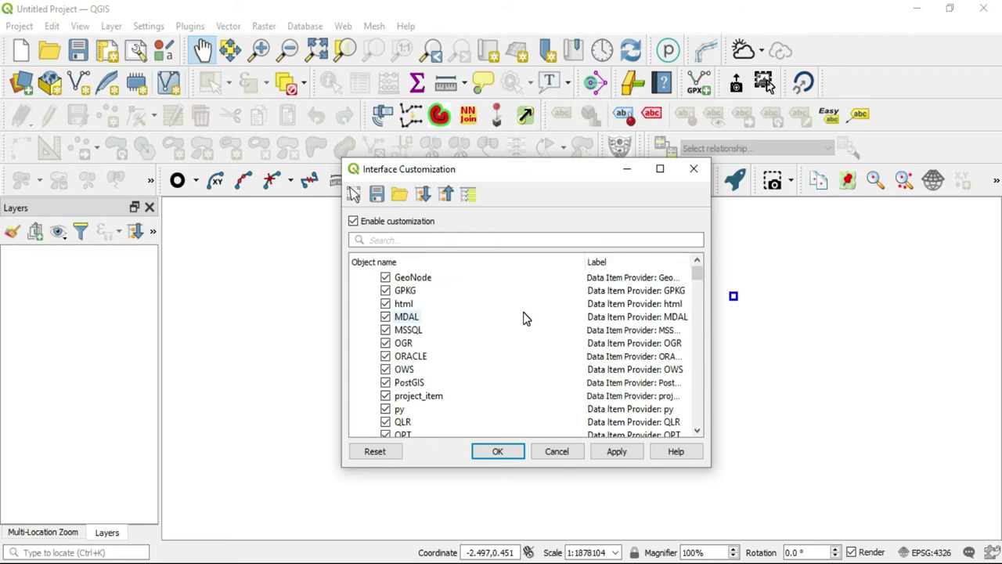
scroll(535, 344, "up", 2)
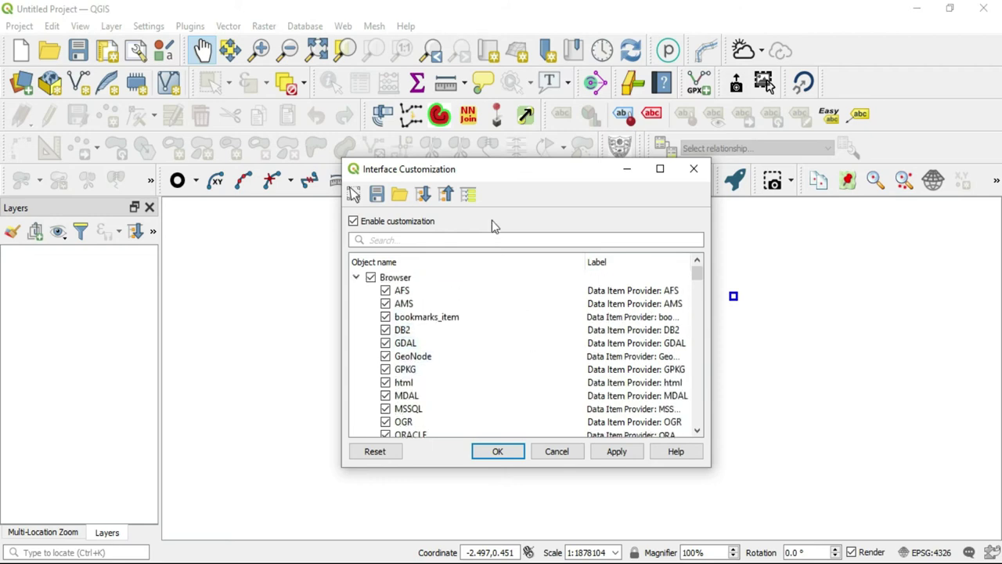
Turn on widget catching, shift the dialog lower right, and catch the toolbar's Refresh (mActionDraw) action.
left_click(357, 194)
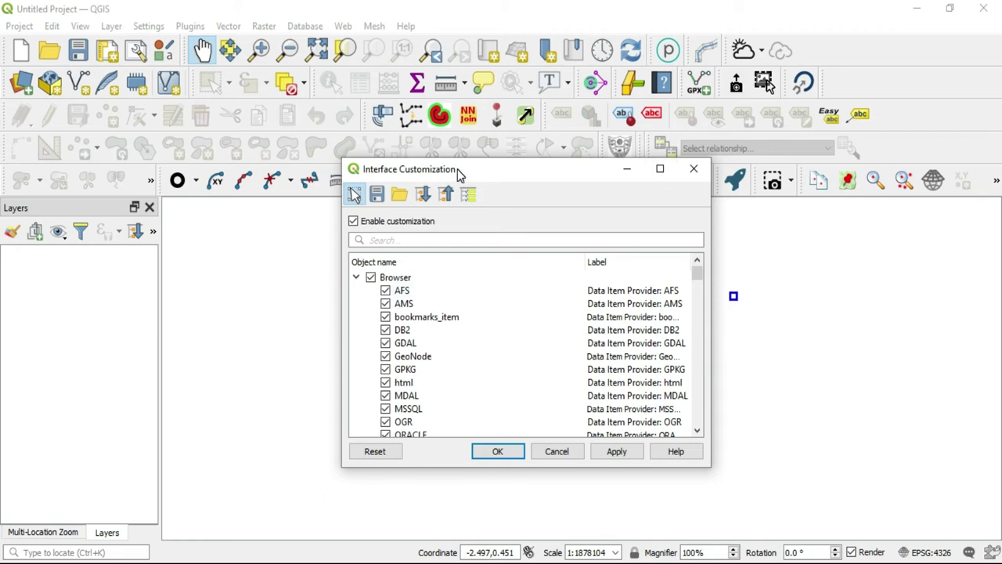
left_click_drag(459, 169, 487, 238)
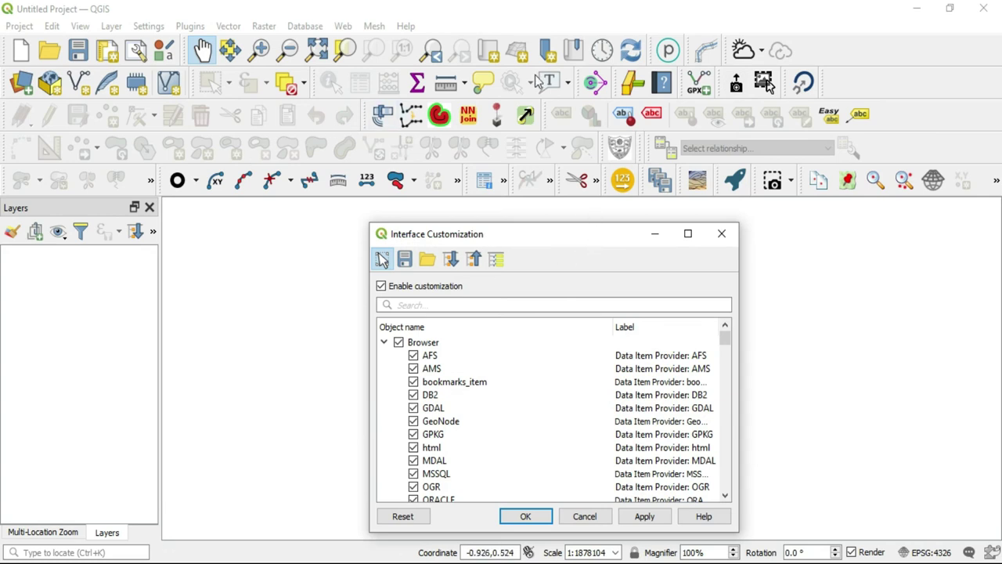
left_click(633, 52)
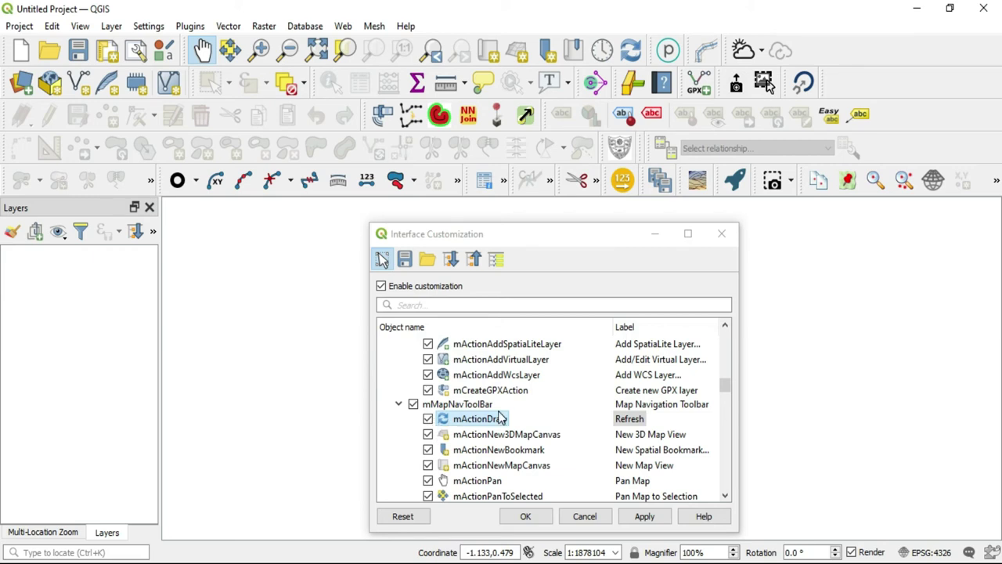
Toggle mActionDraw, restore Refresh via the toolbar, and catch Anaximandre's Auto Drawing 3DShp to hide it.
left_click(428, 420)
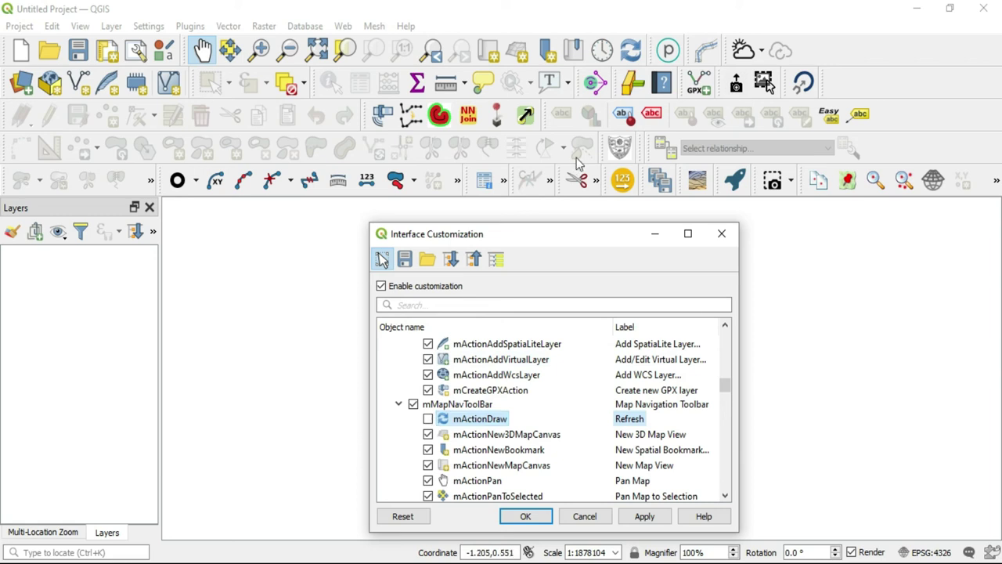
left_click(635, 55)
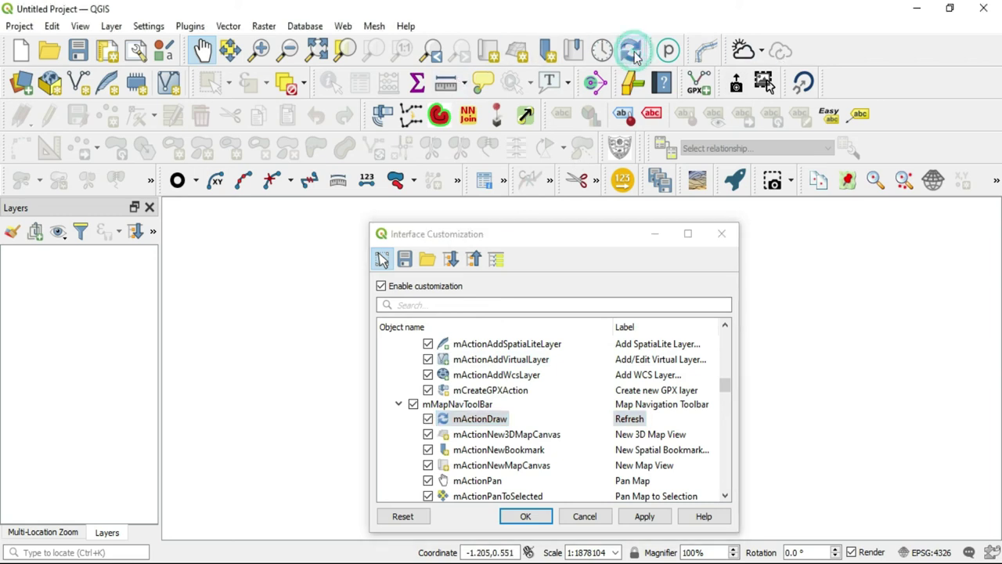
left_click(670, 92)
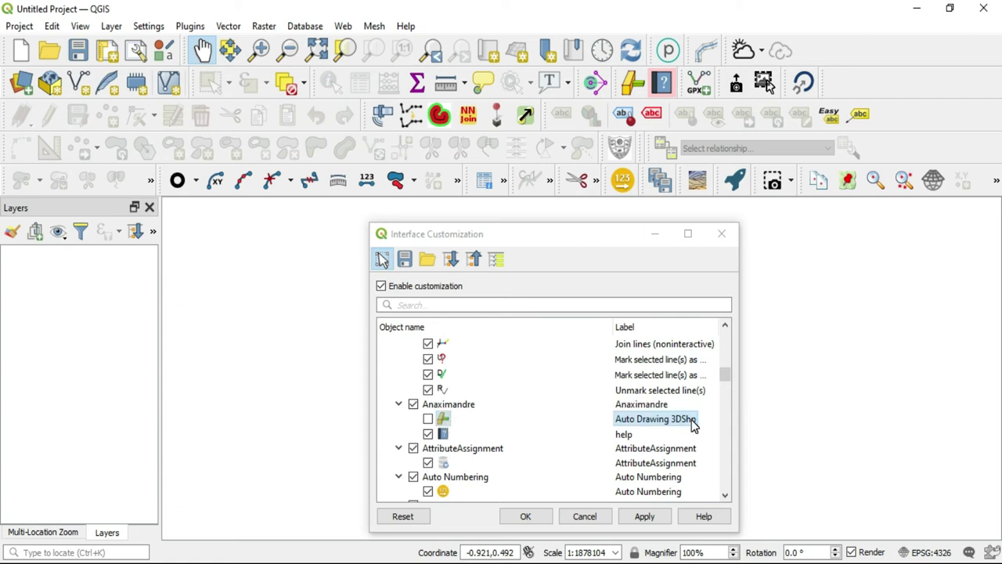
Catch the Auto Drawing 3DShp toolbar button again so its item is ticked visible.
left_click(669, 85)
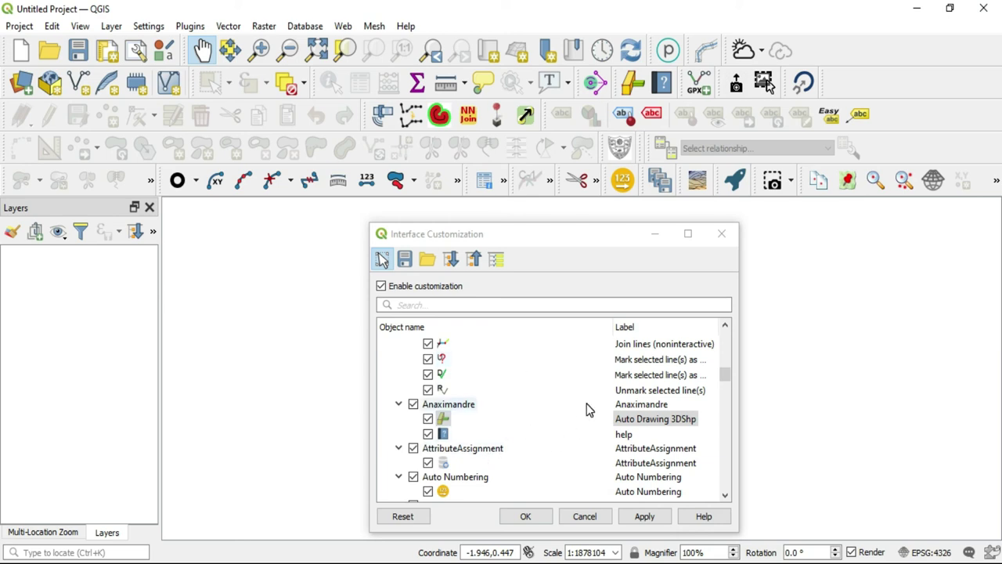
left_click_drag(726, 376, 726, 345)
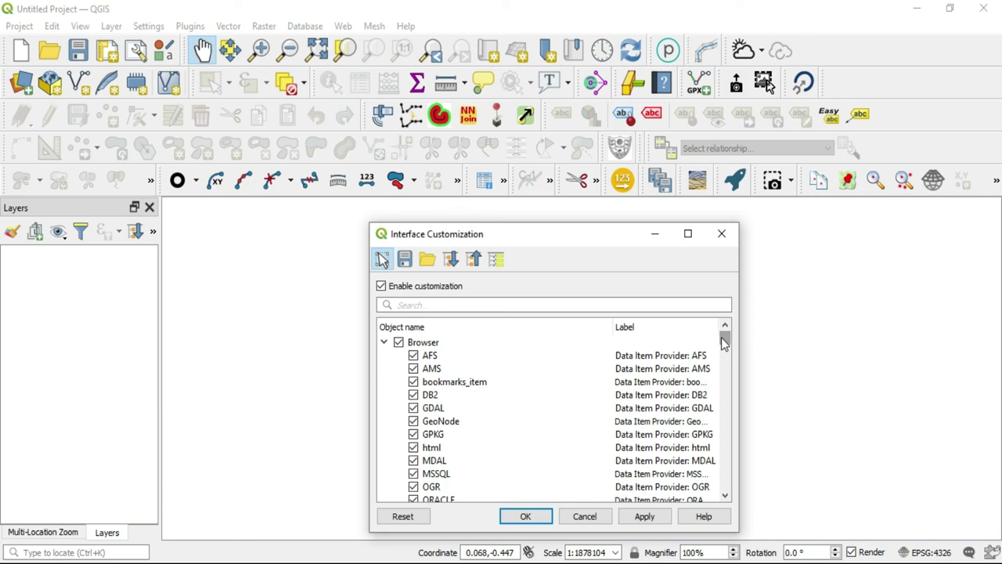